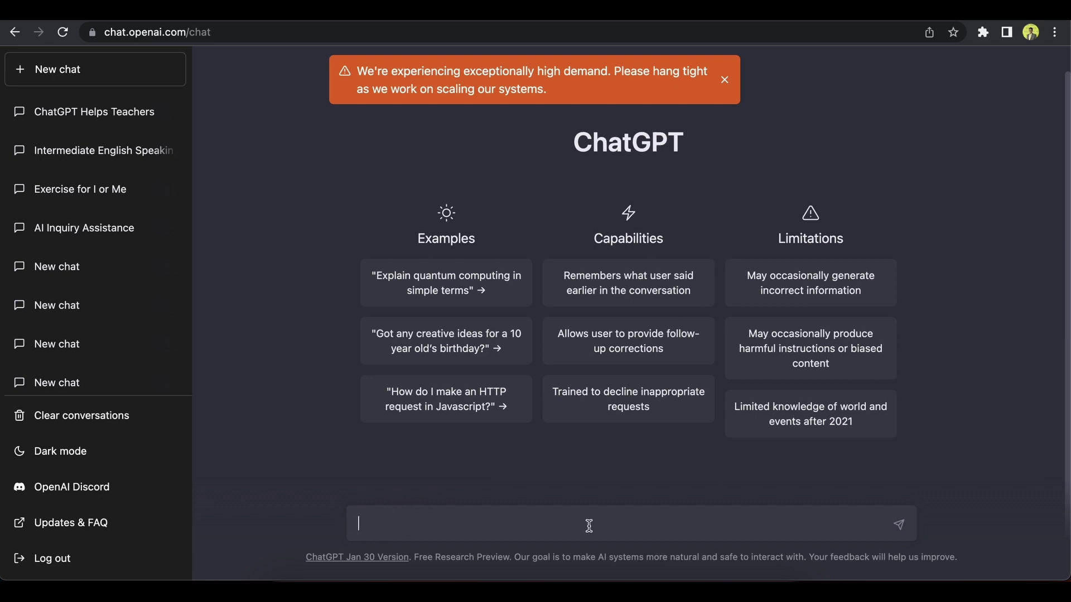
Dismiss the high-demand banner and send 'hi' to open a new conversation.
click(460, 526)
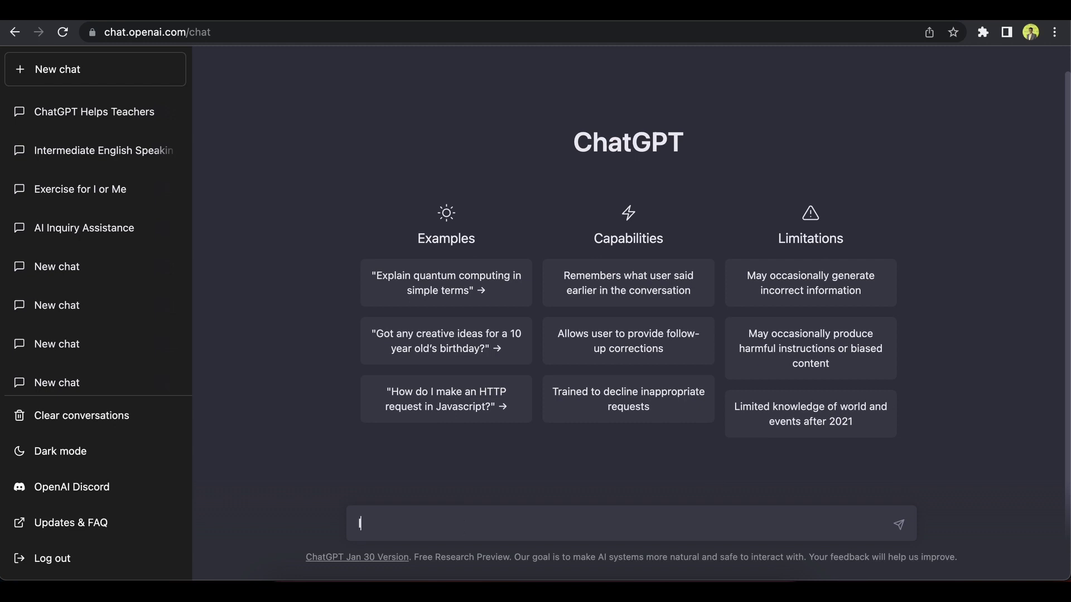
text(less)
key(Return)
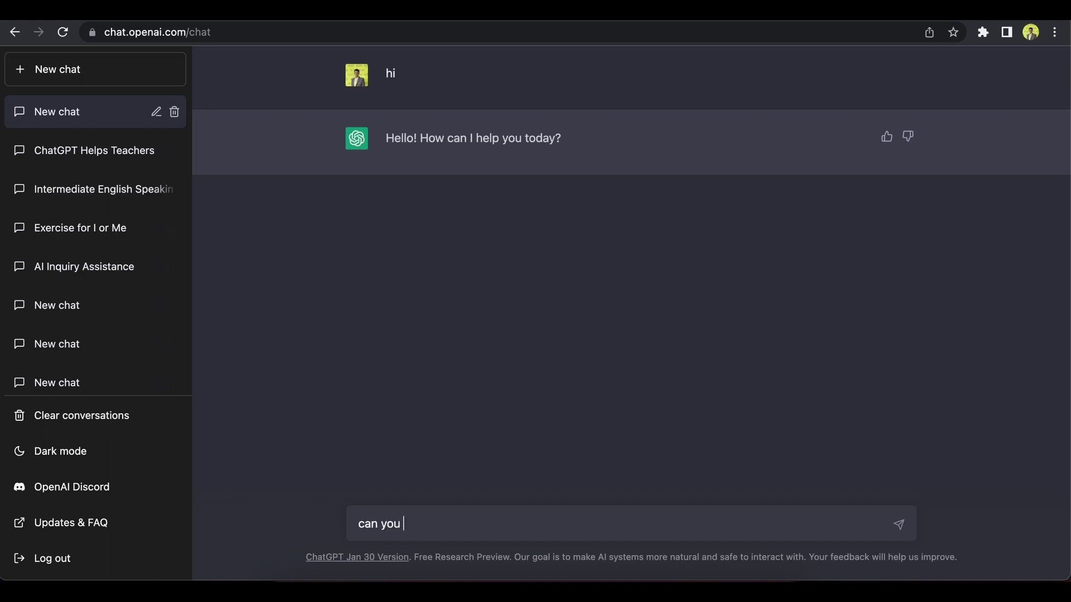
Send 'can you make a lesson plan on verbs' to get a full verbs lesson plan.
text(e a)
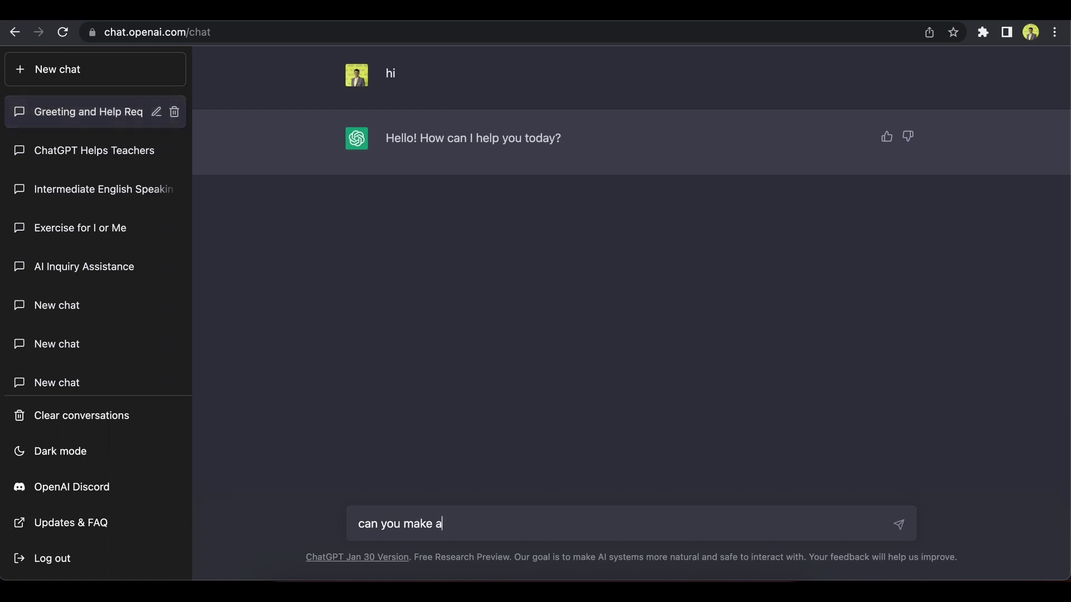
text( lesson plan on ve)
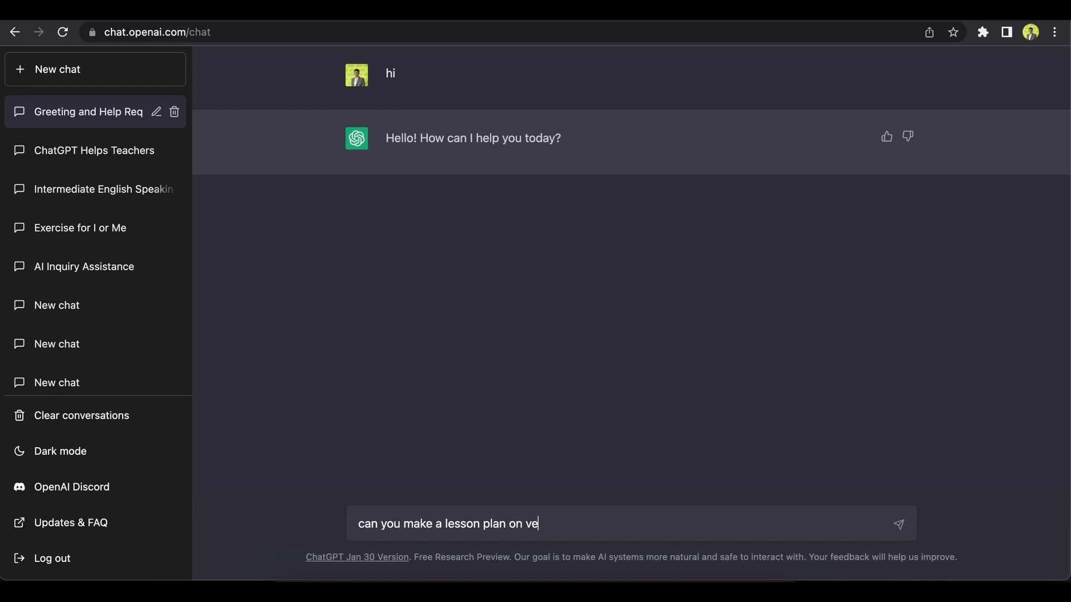
text(rbs)
key(Return)
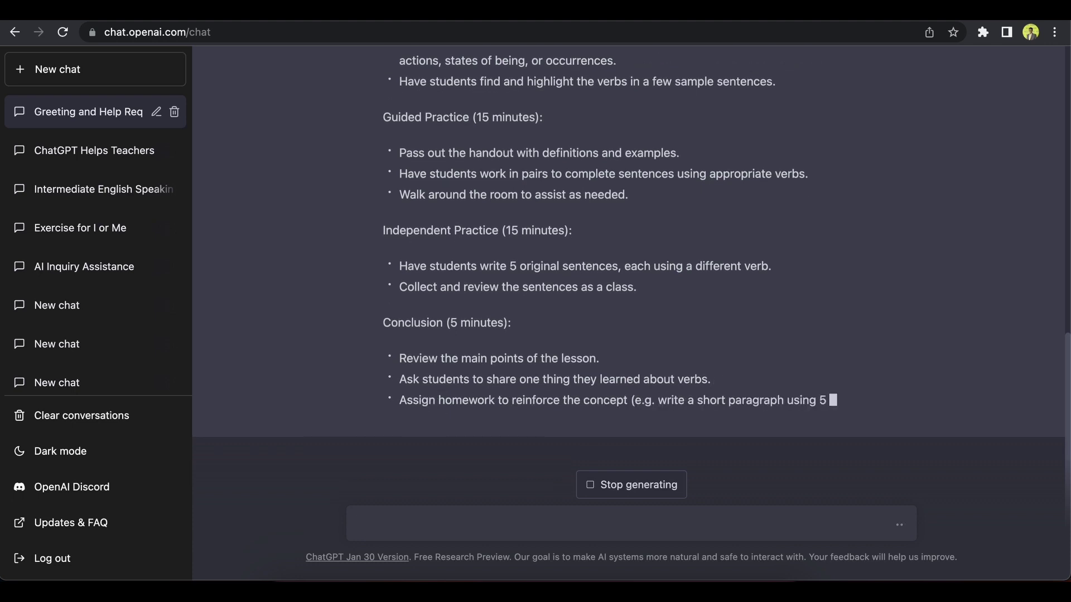
Send 'make an exercise on verbs guided practice' for a five-sentence fill-in exercise.
text(can y)
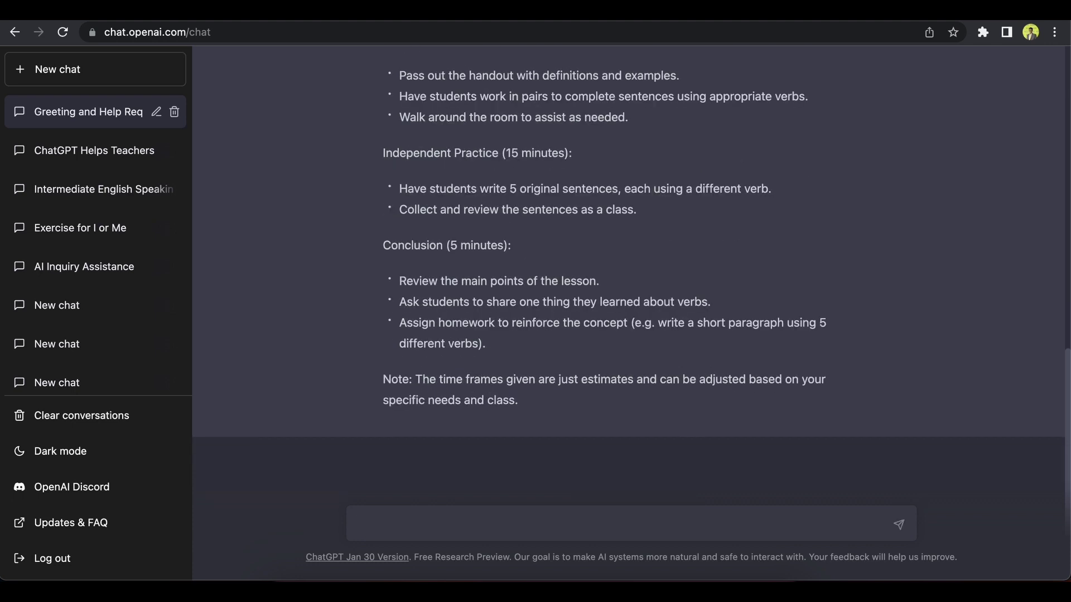
text(ake an exercise)
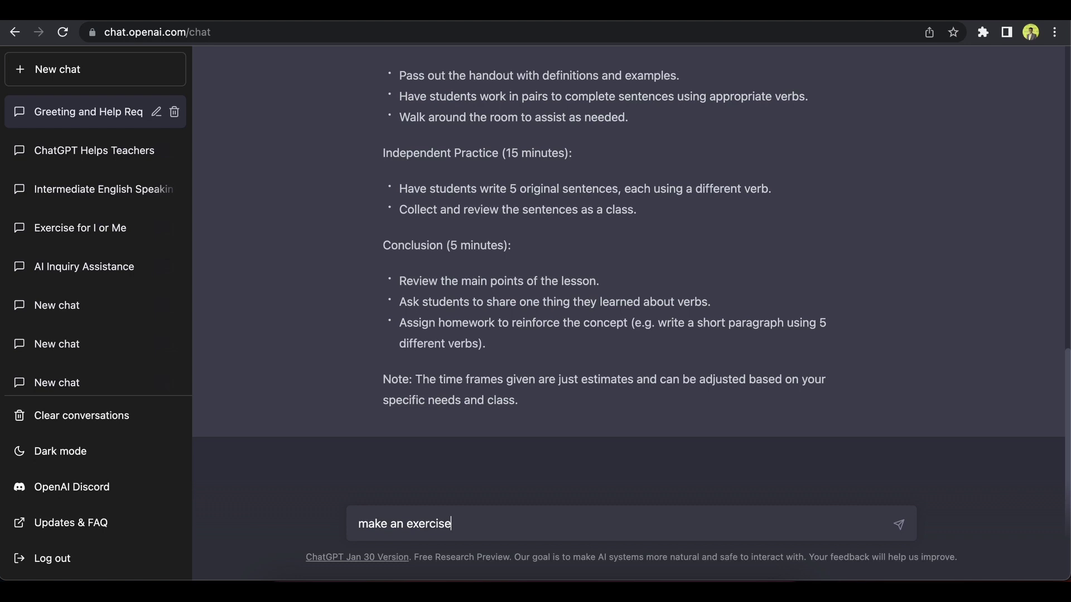
text( on verbs guided practice)
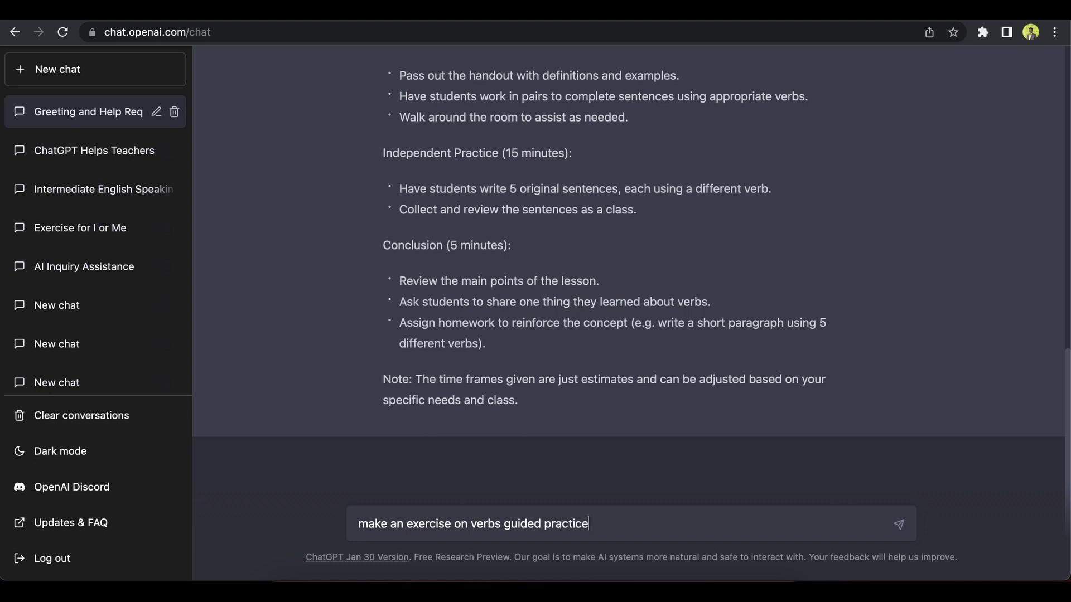
key(Return)
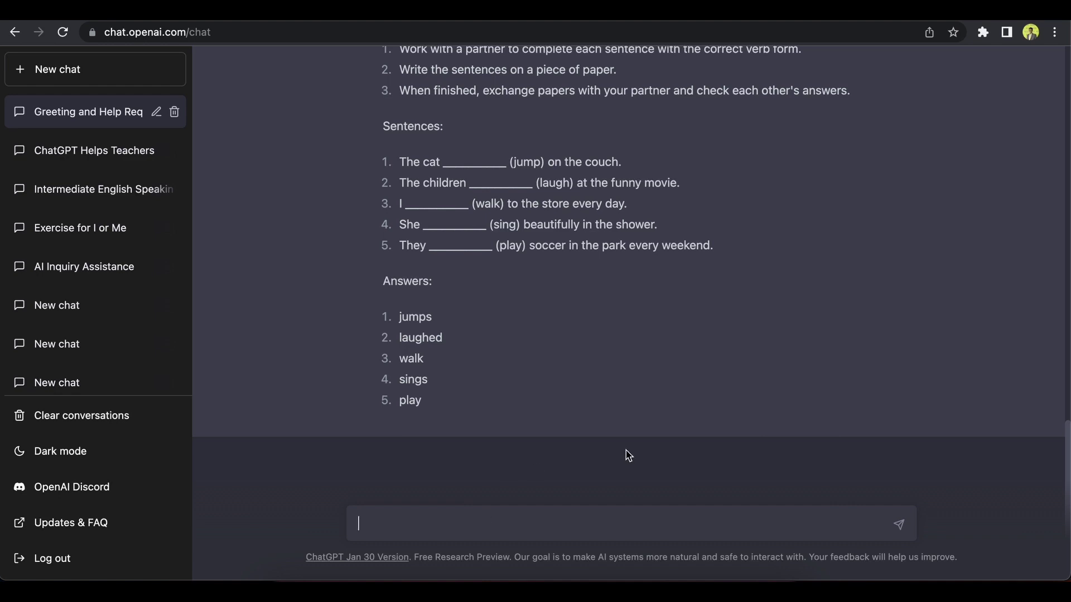
Draft the unsent prompt 'make a test on verbs for intermediate level students'.
scroll(602, 352, up, 5)
scroll(602, 347, down, 3)
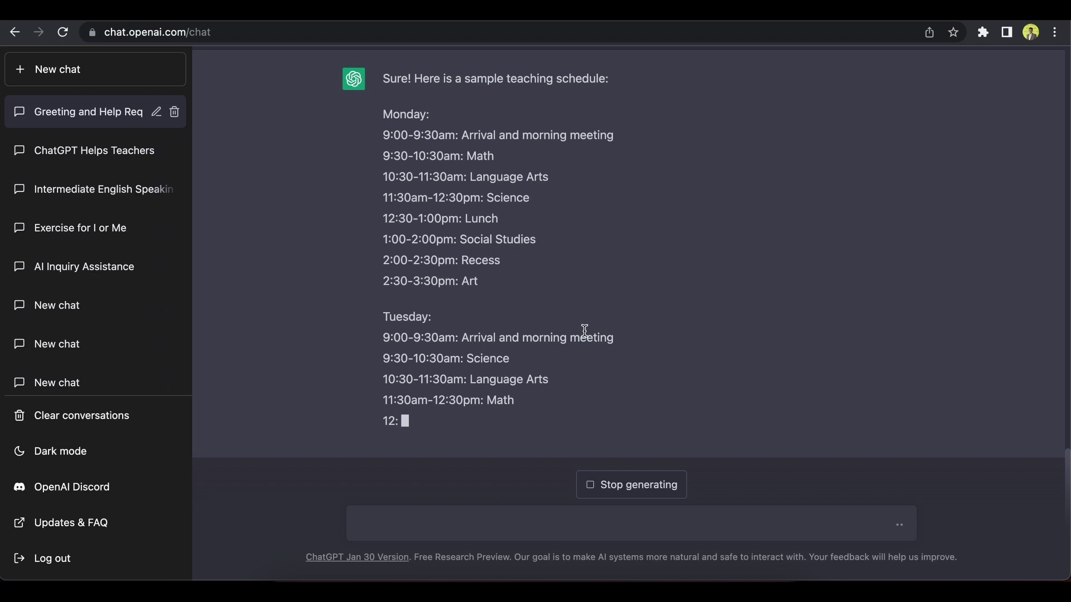
scroll(584, 333, up, 7)
scroll(587, 336, up, 8)
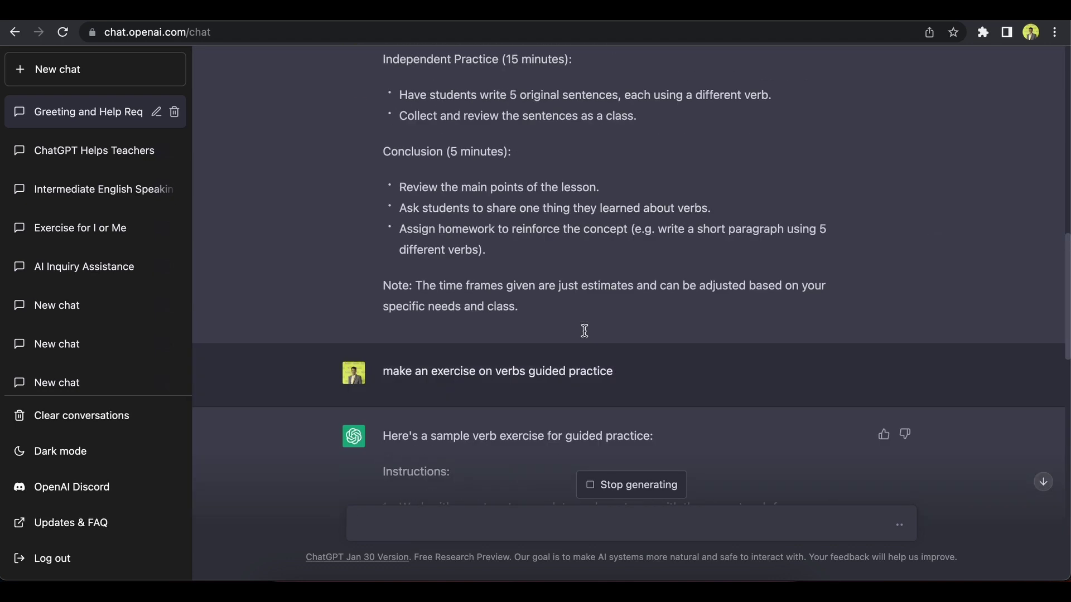
scroll(587, 335, down, 15)
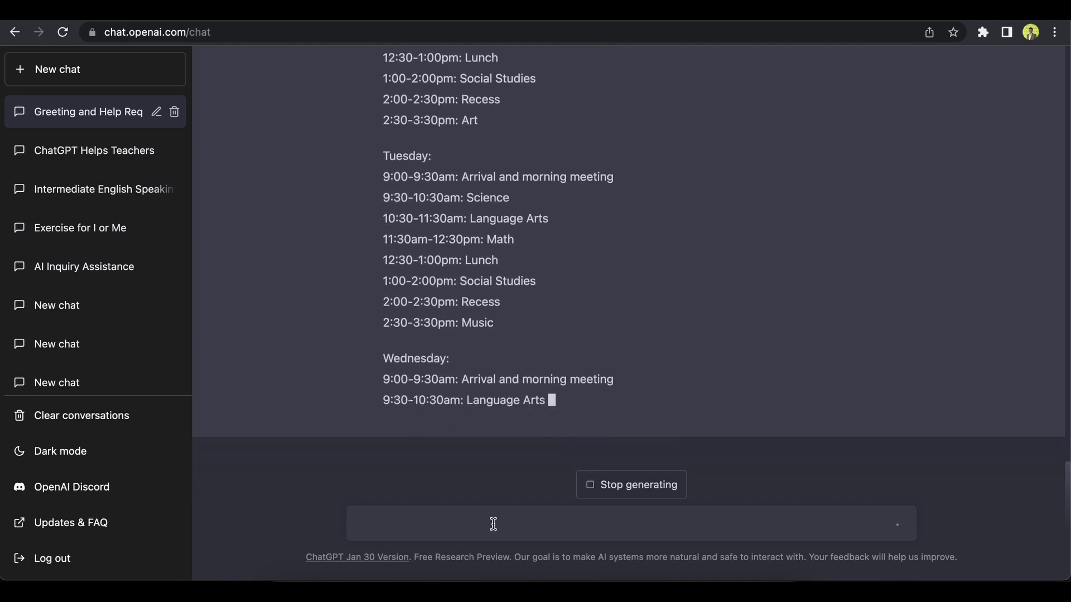
text(make)
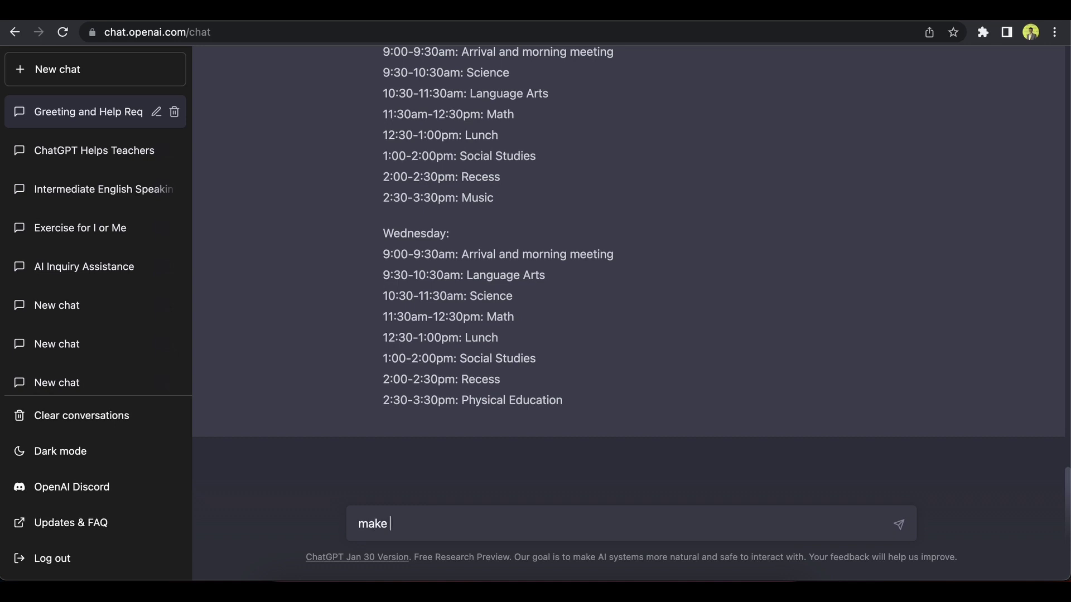
text( a test for verb)
key(BackSpace)
key(BackSpace)
key(BackSpace)
text(on)
click(572, 521)
text(for)
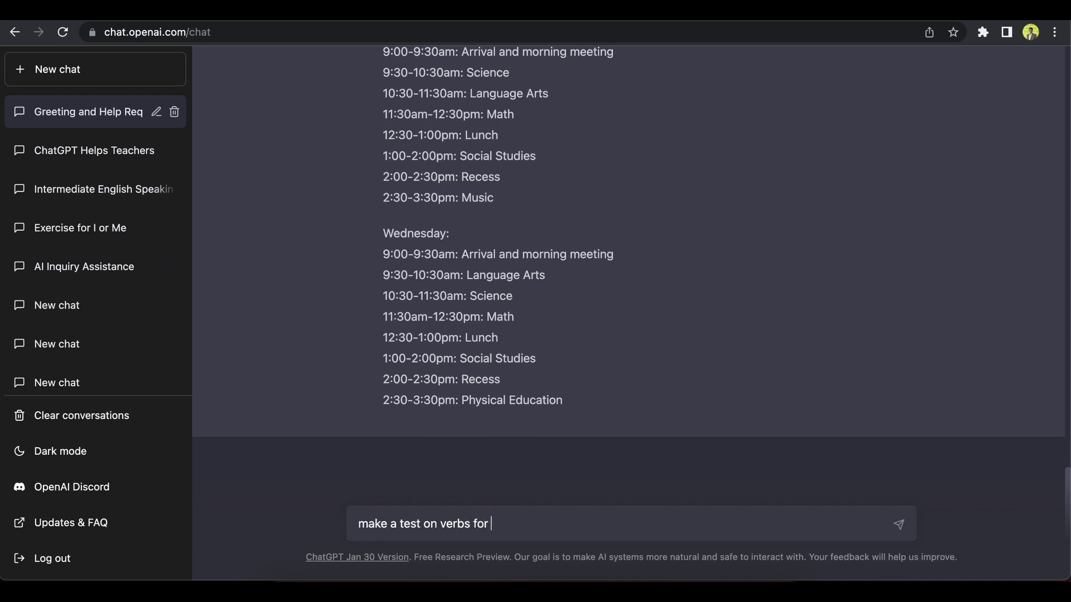
text( intermediate leve)
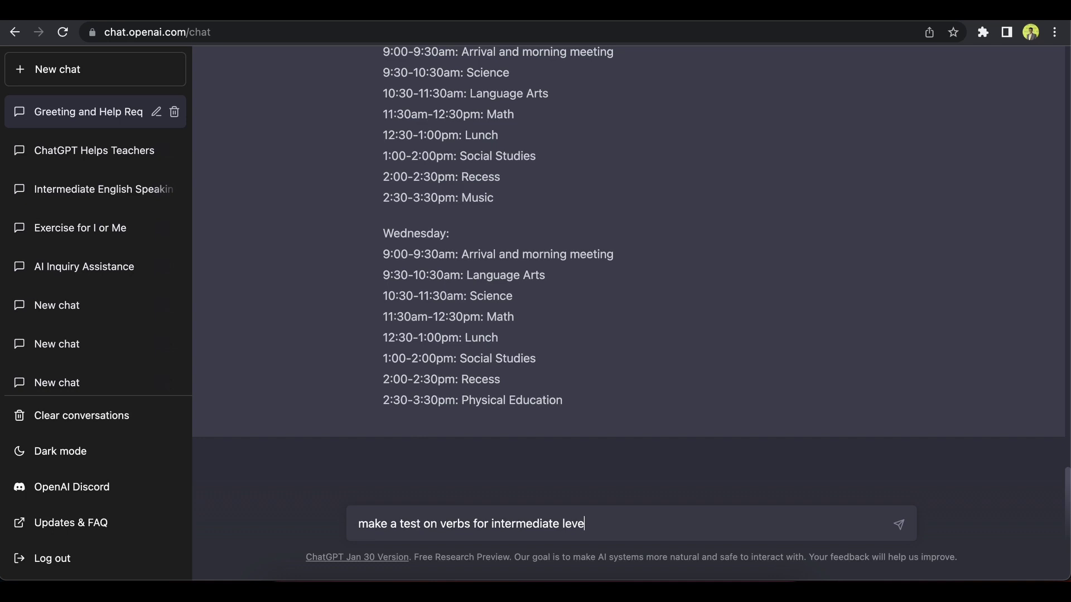
text(l students)
Send the intermediate verb test request and receive answers likes, sing, go, explains, read.
key(Return)
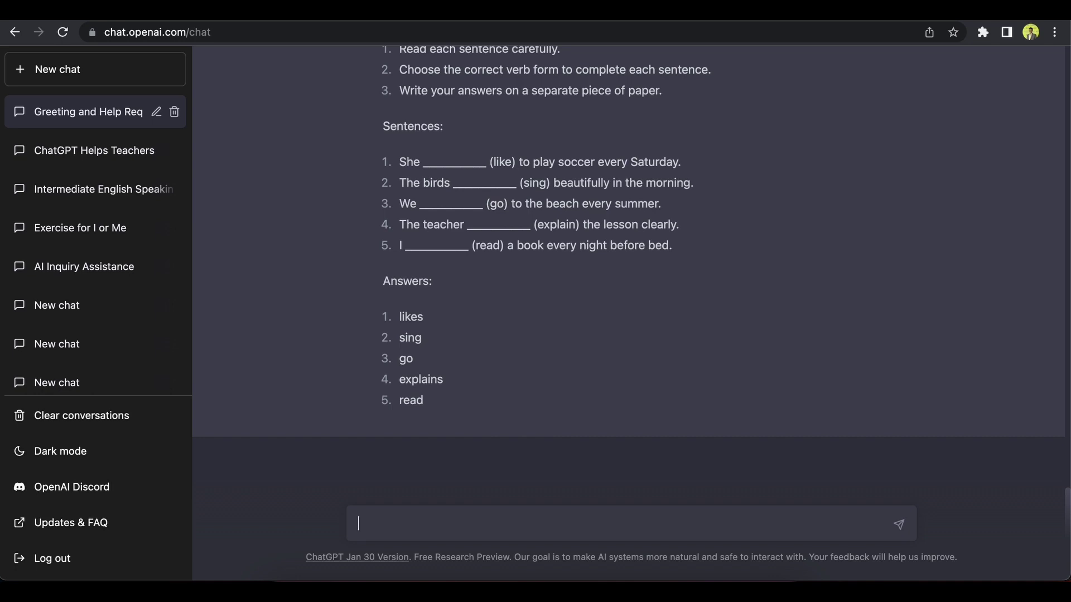
Send 'can you make a test with 30 questions on verbs?' to ChatGPT.
text(can you make a test)
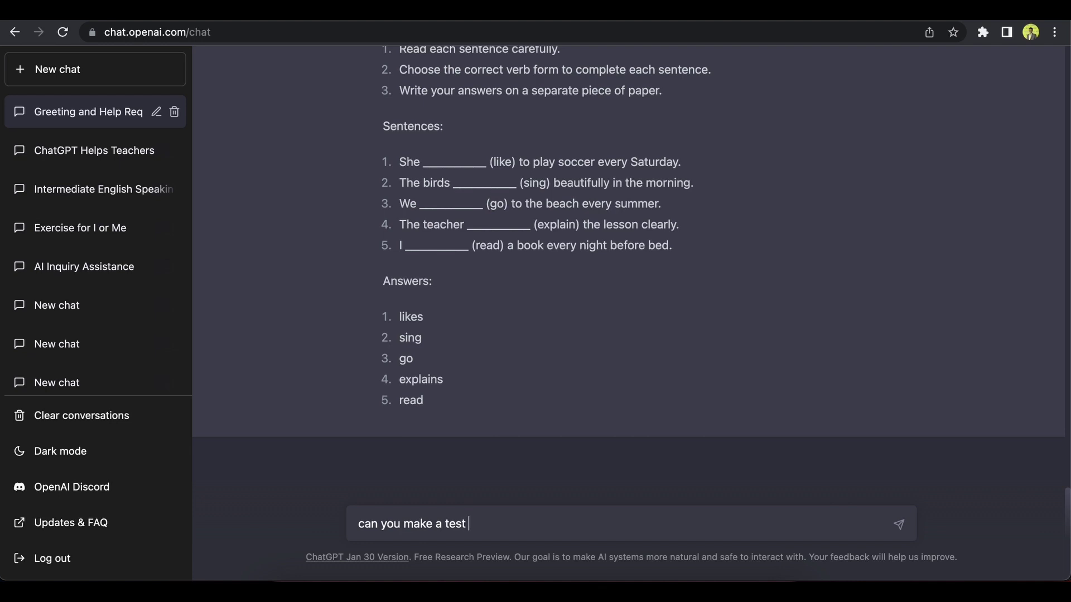
text( with 30 qust)
key(BackSpace)
key(BackSpace)
key(BackSpace)
text(uestions)
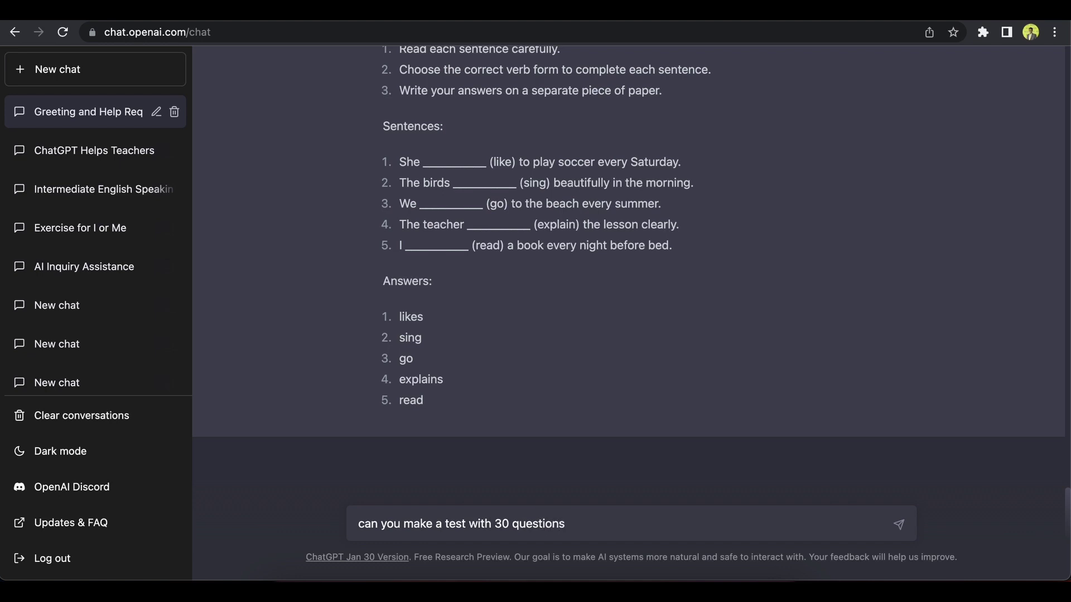
text( on verbs?)
key(Return)
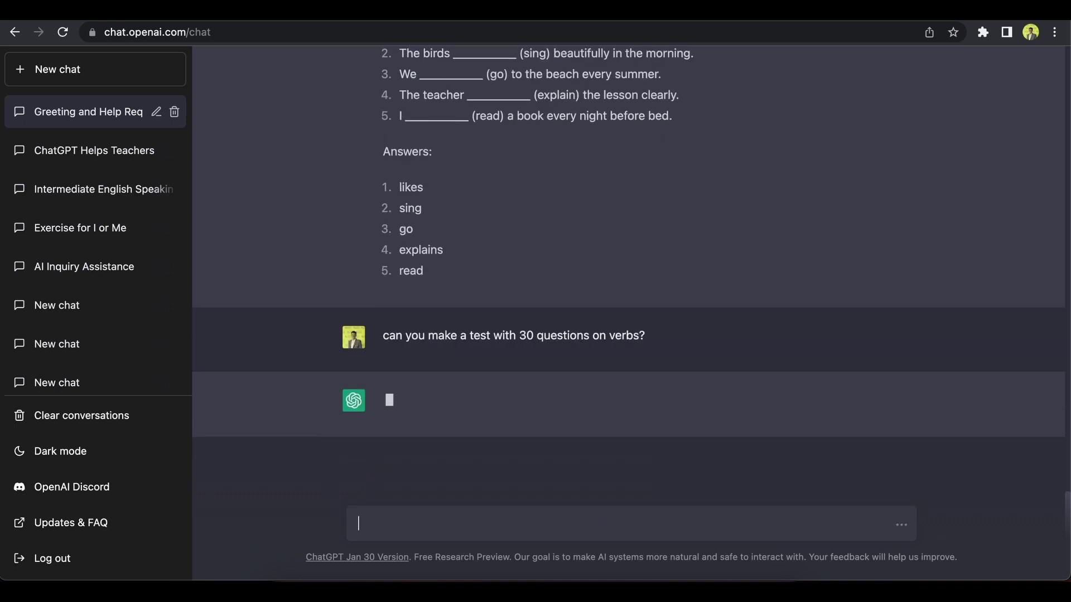